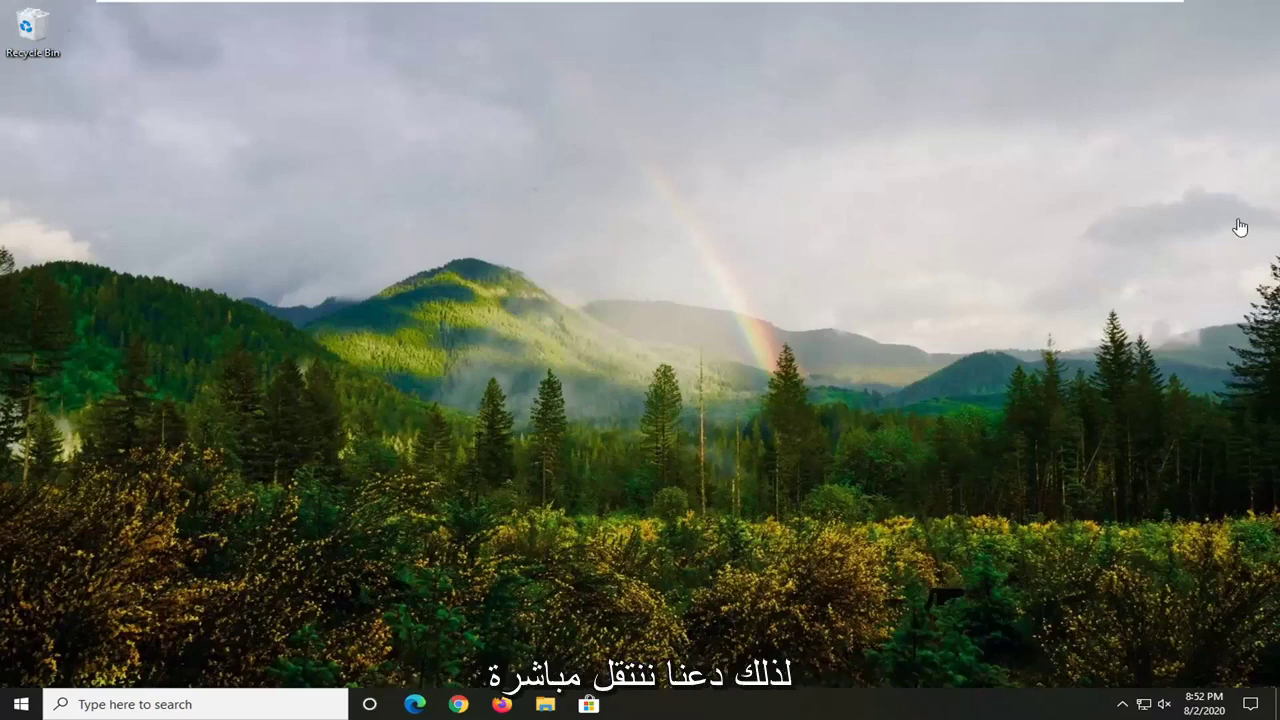
- Search Windows for "device manager" and open Device Manager
{"action": "left_click", "coordinate": [14, 706]}
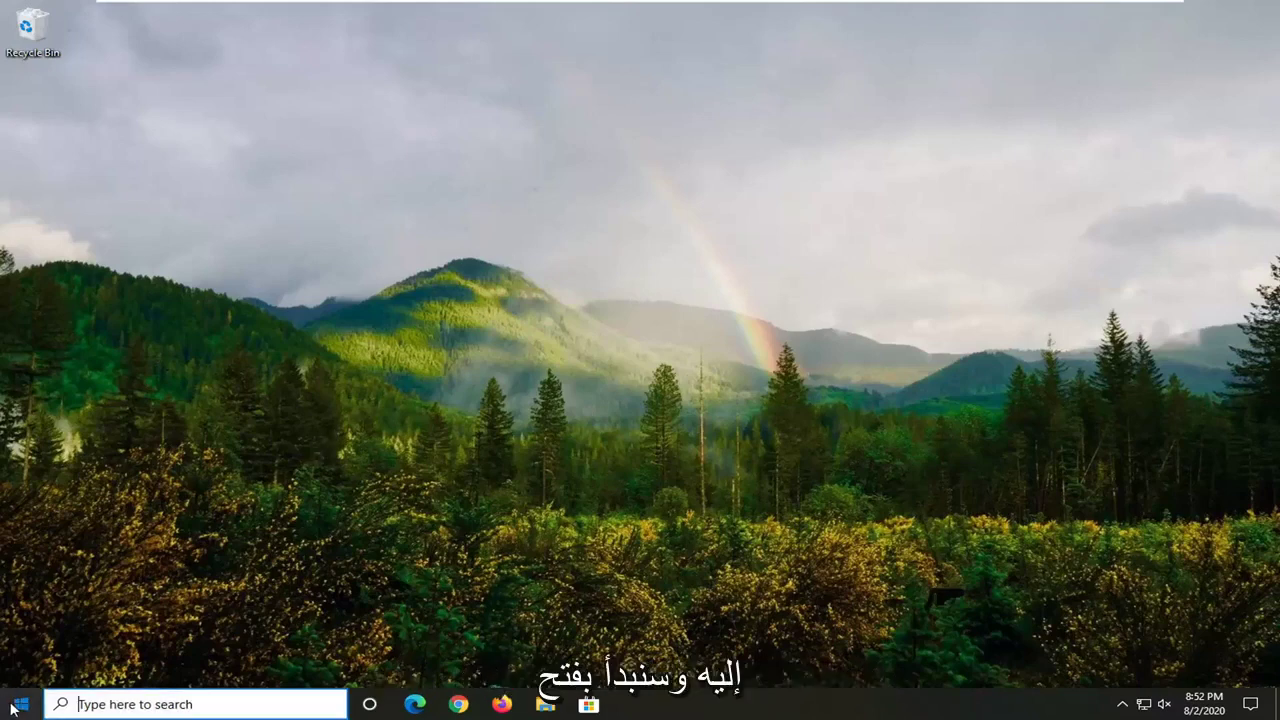
{"action": "type", "text": "device"}
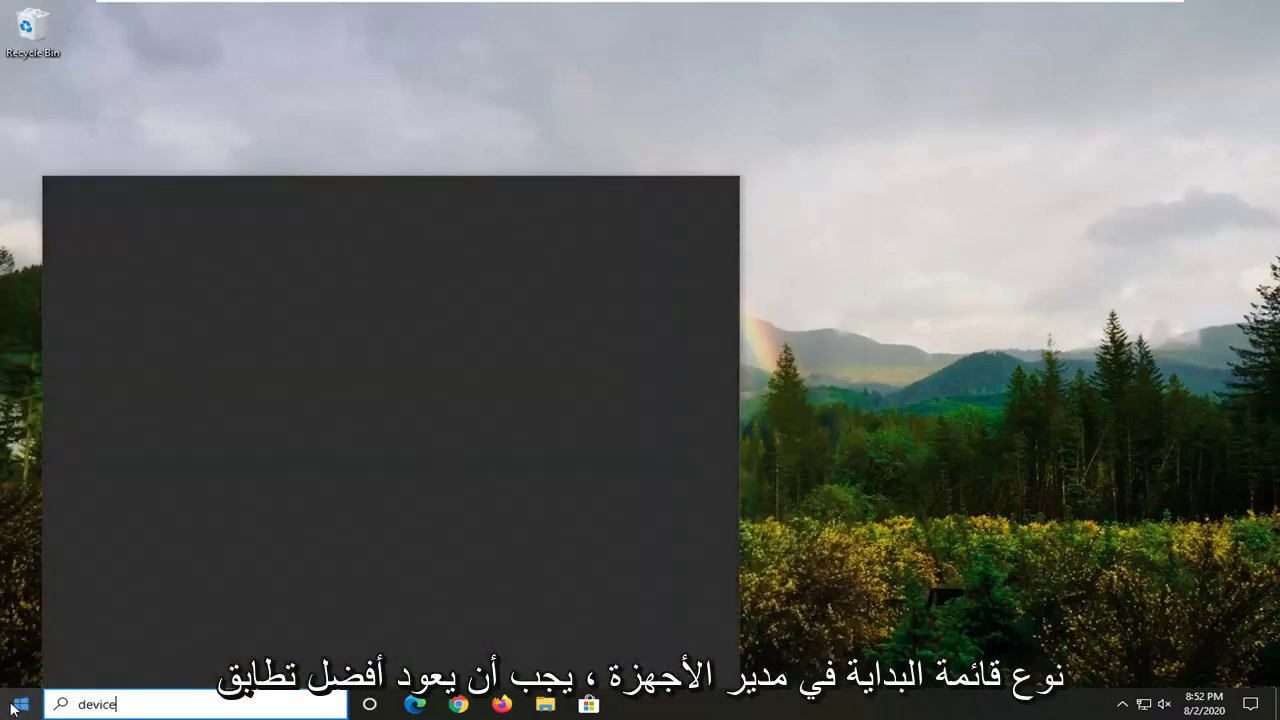
{"action": "type", "text": " manager"}
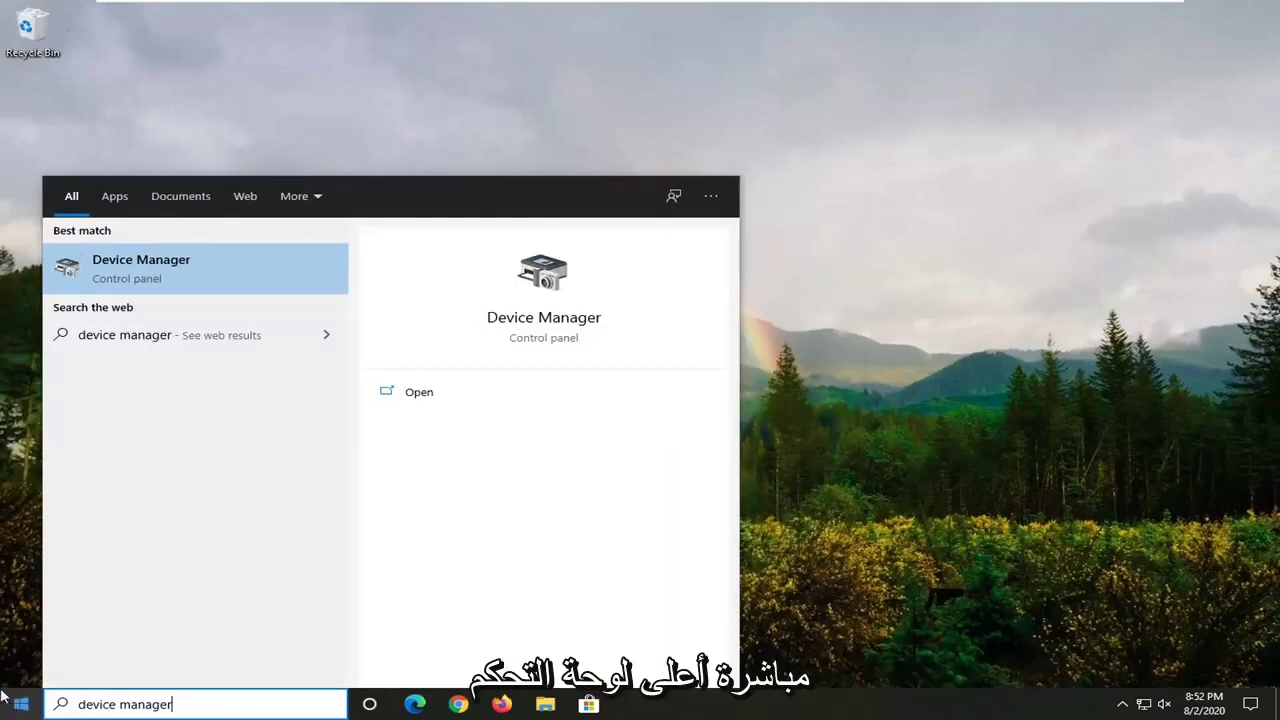
{"action": "left_click", "coordinate": [179, 264]}
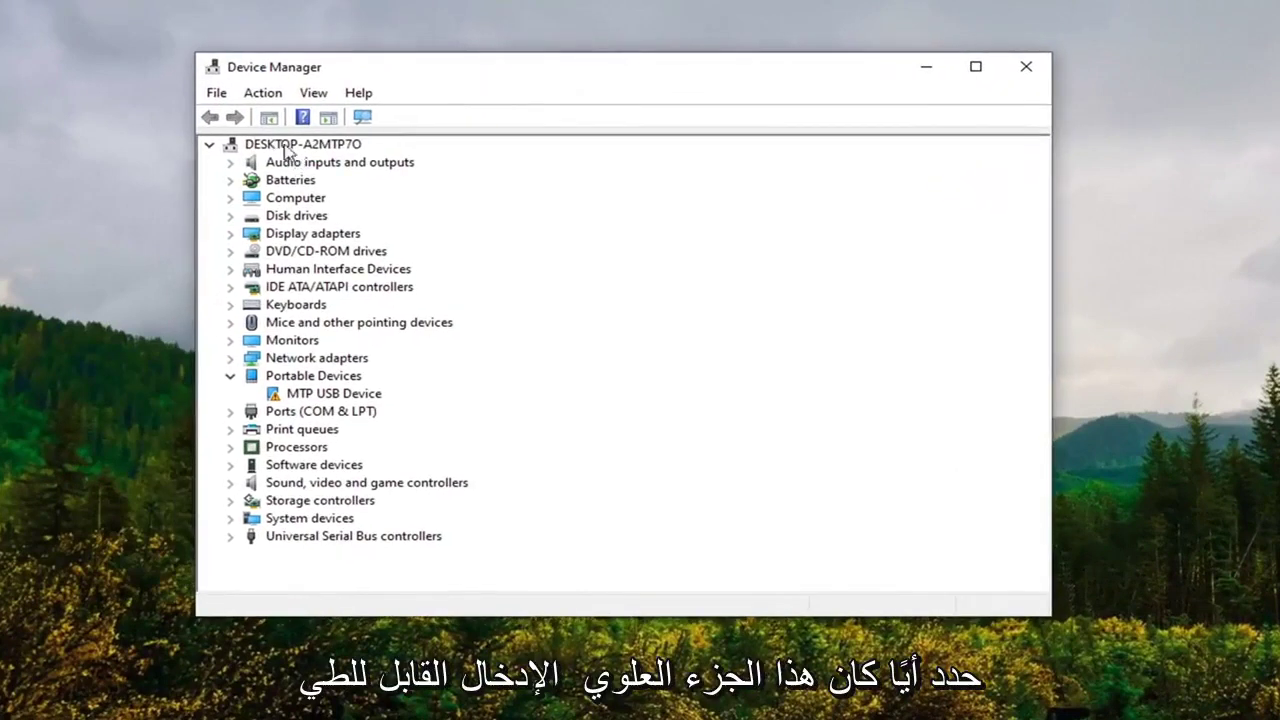
- Start the Add Hardware wizard for the computer's root entry and continue past its welcome page
{"action": "left_click", "coordinate": [268, 145]}
{"action": "left_click", "coordinate": [210, 145]}
{"action": "left_click", "coordinate": [210, 145]}
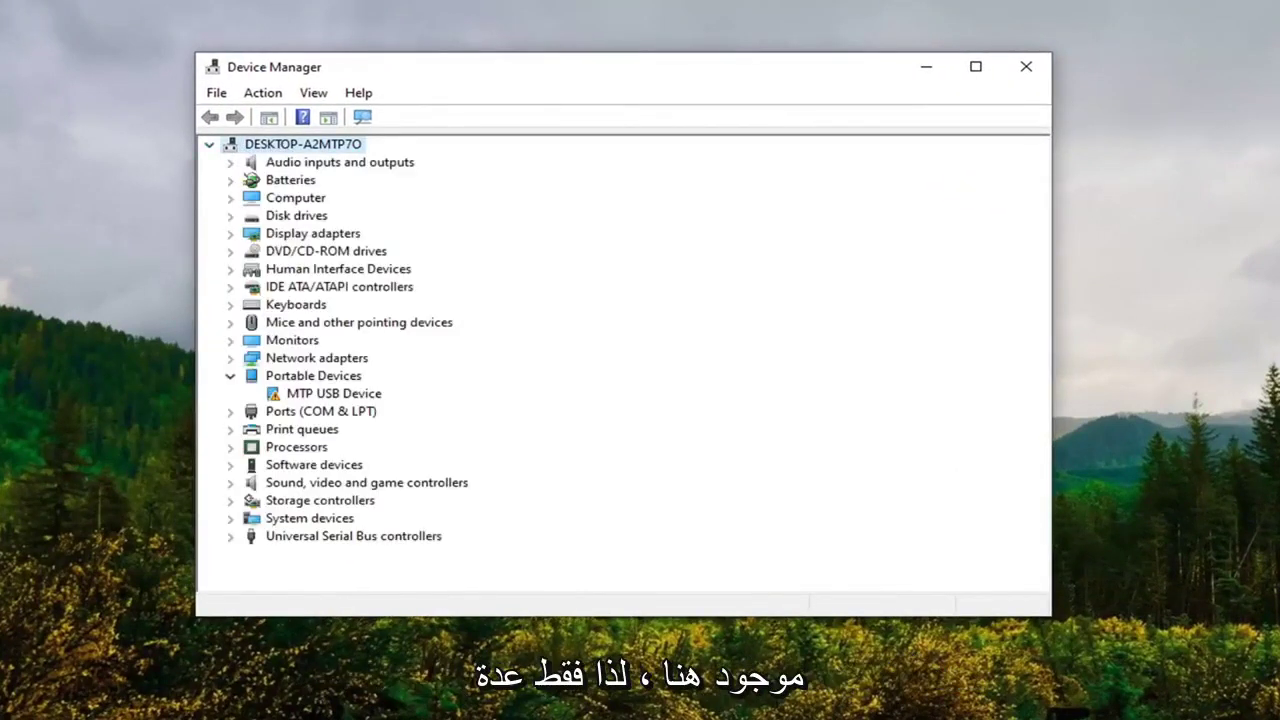
{"action": "left_click", "coordinate": [268, 108]}
{"action": "left_click", "coordinate": [278, 139]}
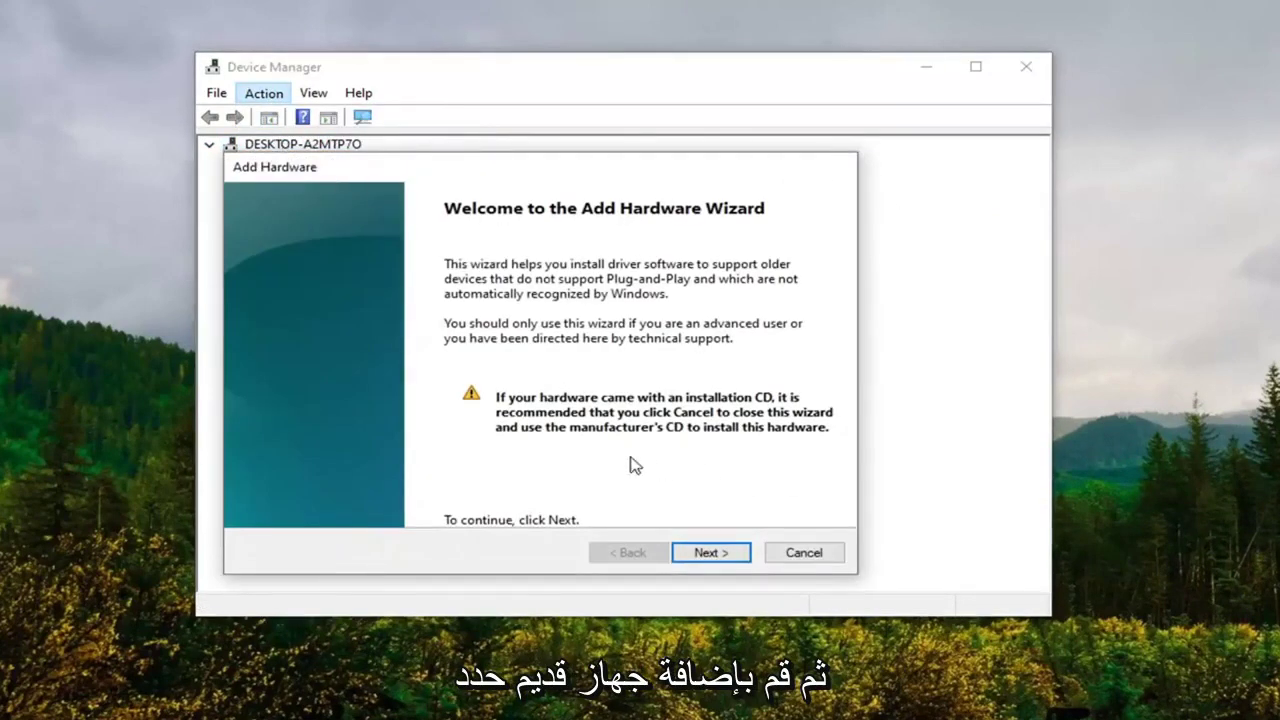
{"action": "left_click", "coordinate": [718, 553]}
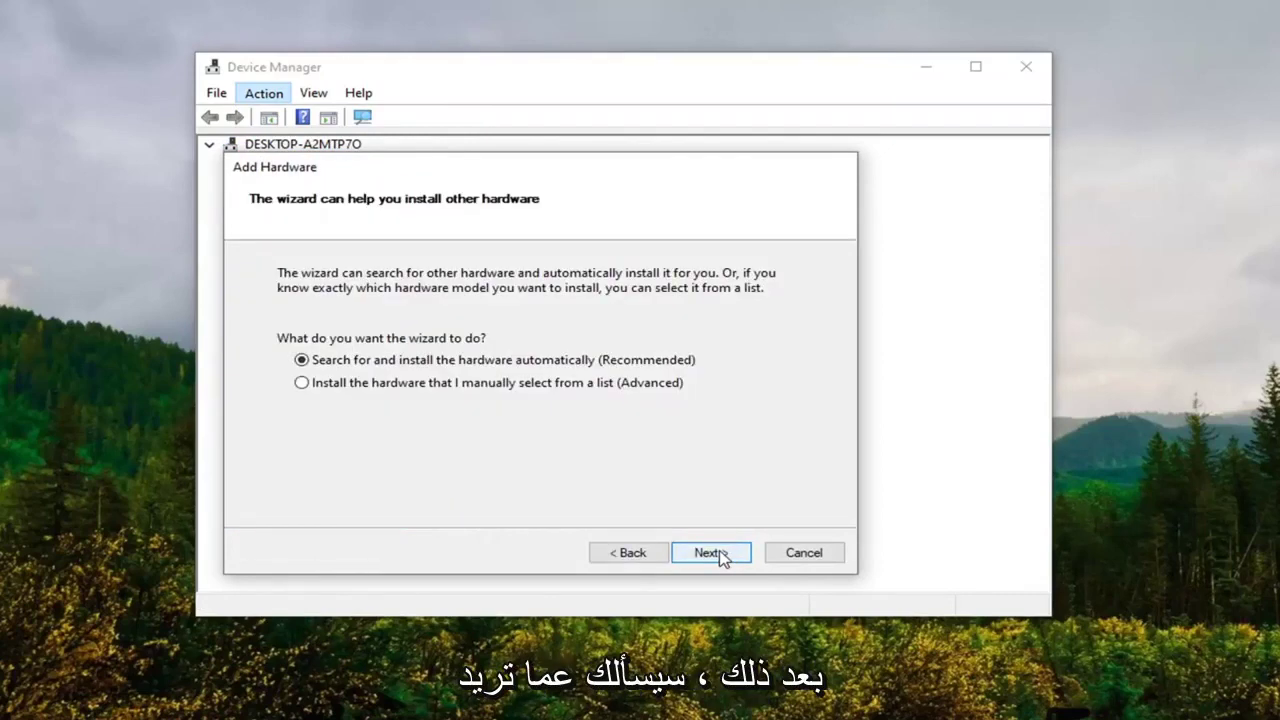
- Choose to install hardware manually selected from a list and set the hardware type to Display adapters
{"action": "left_click", "coordinate": [330, 388]}
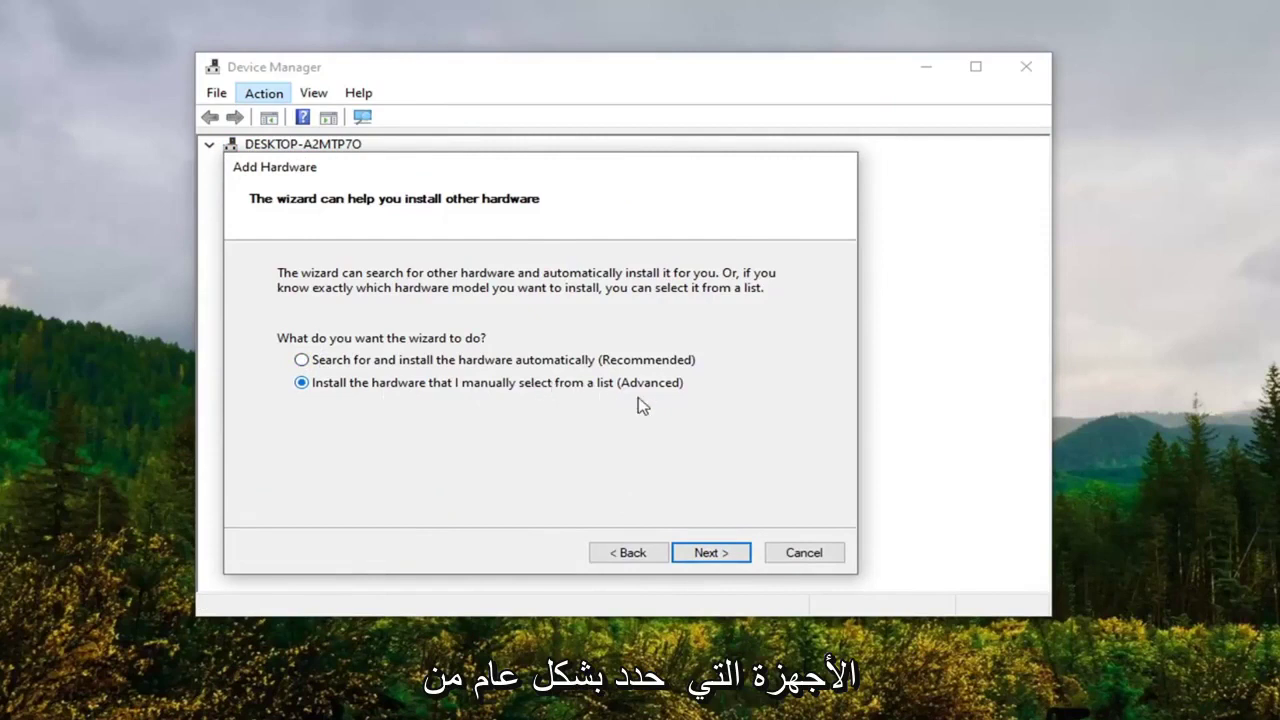
{"action": "left_click", "coordinate": [734, 555]}
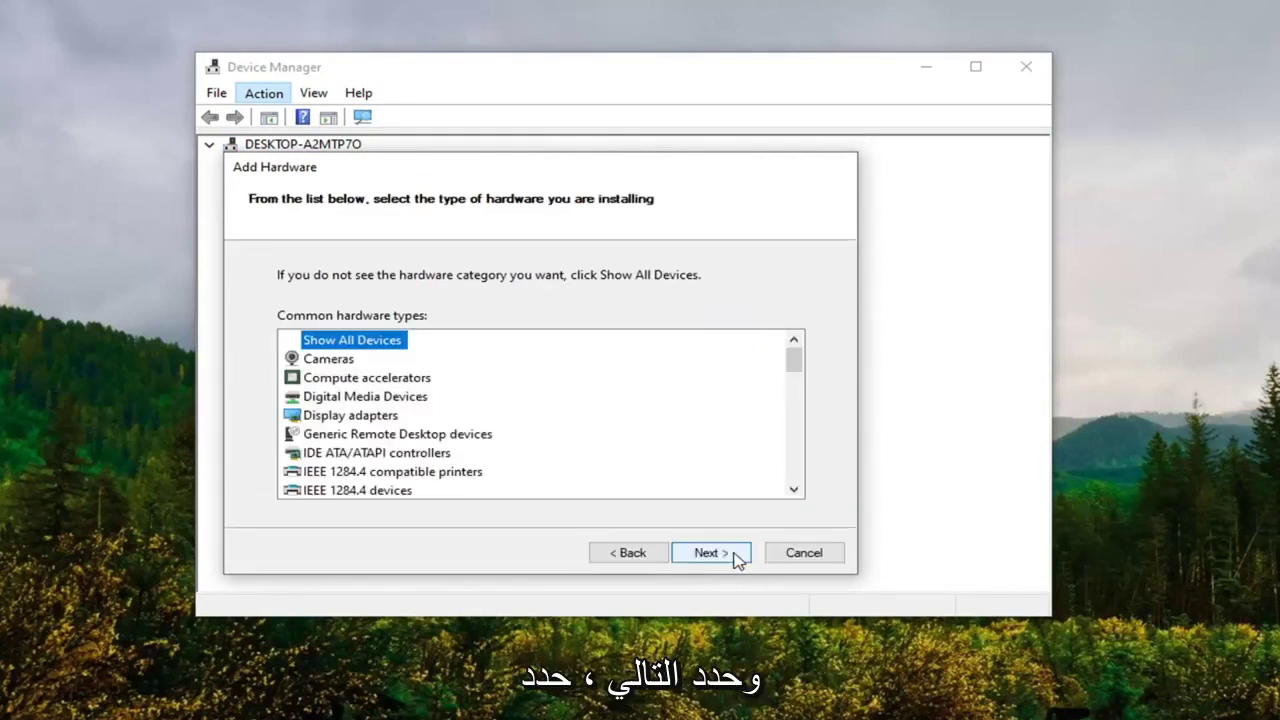
{"action": "left_click", "coordinate": [350, 418]}
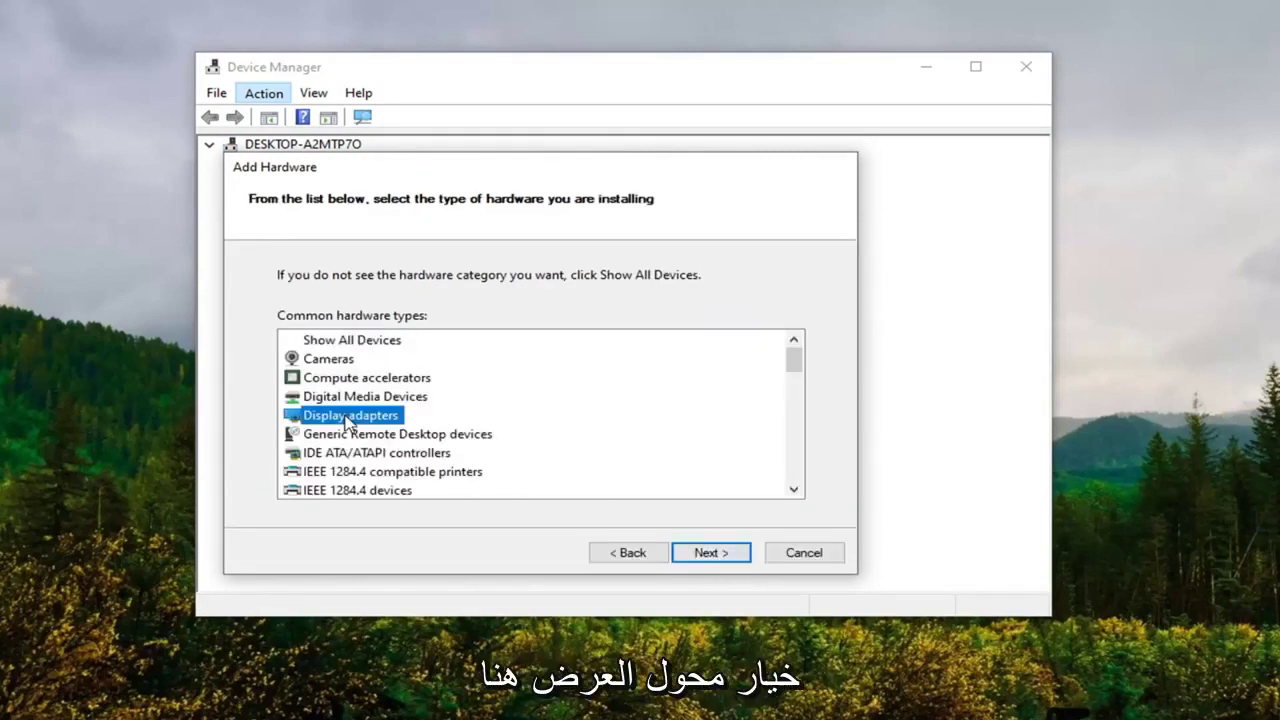
{"action": "left_click", "coordinate": [721, 555]}
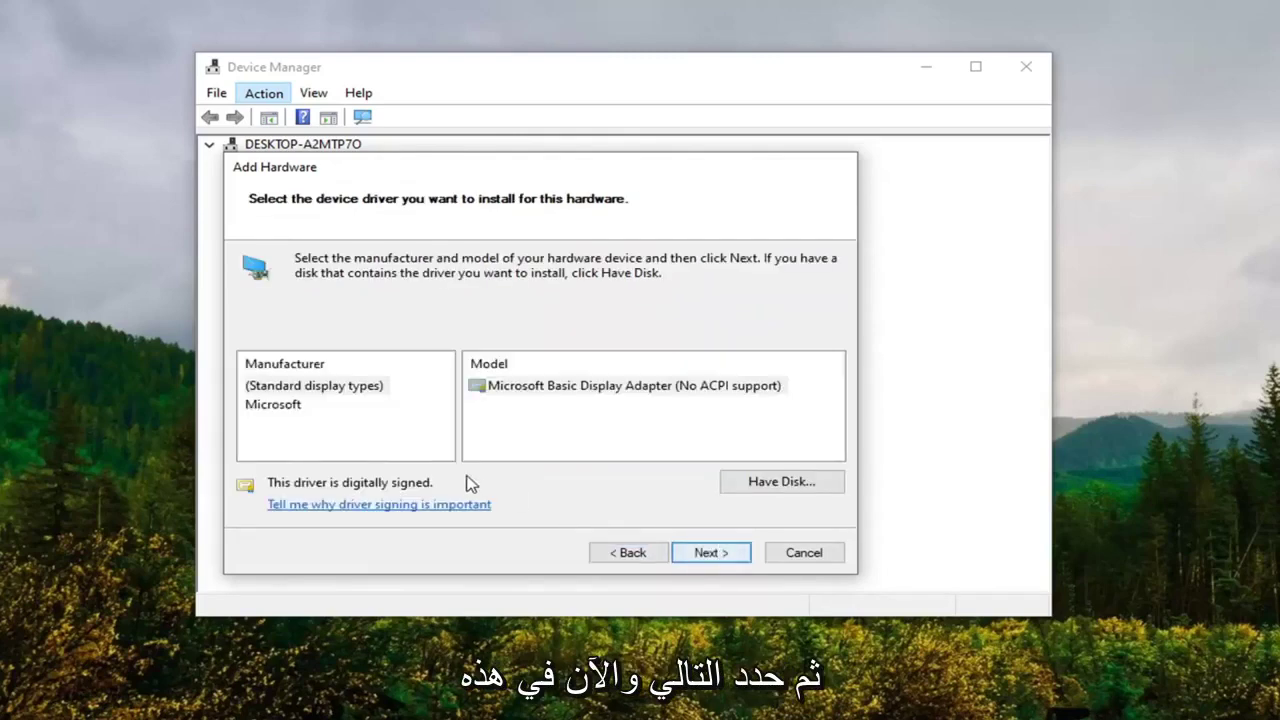
- Install the Microsoft Remote Display Adapter model from the manufacturer Microsoft and finish the Add Hardware wizard
{"action": "left_click", "coordinate": [278, 405]}
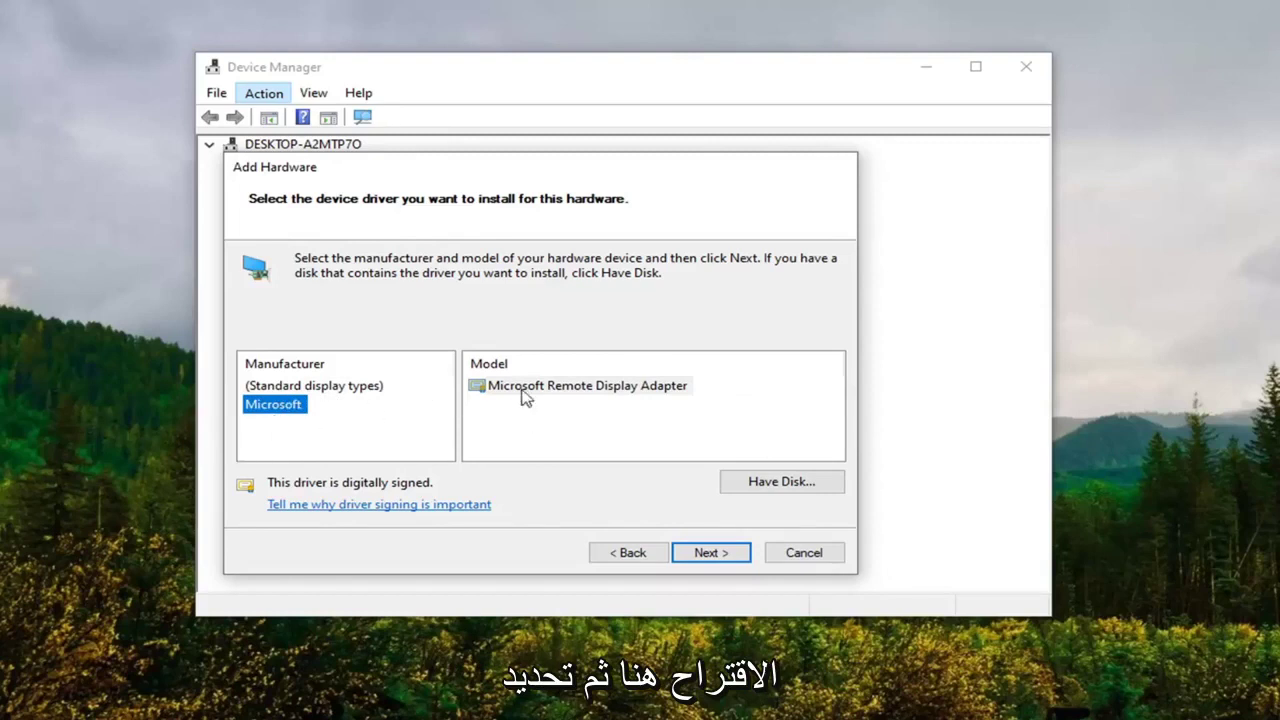
{"action": "left_click", "coordinate": [568, 385]}
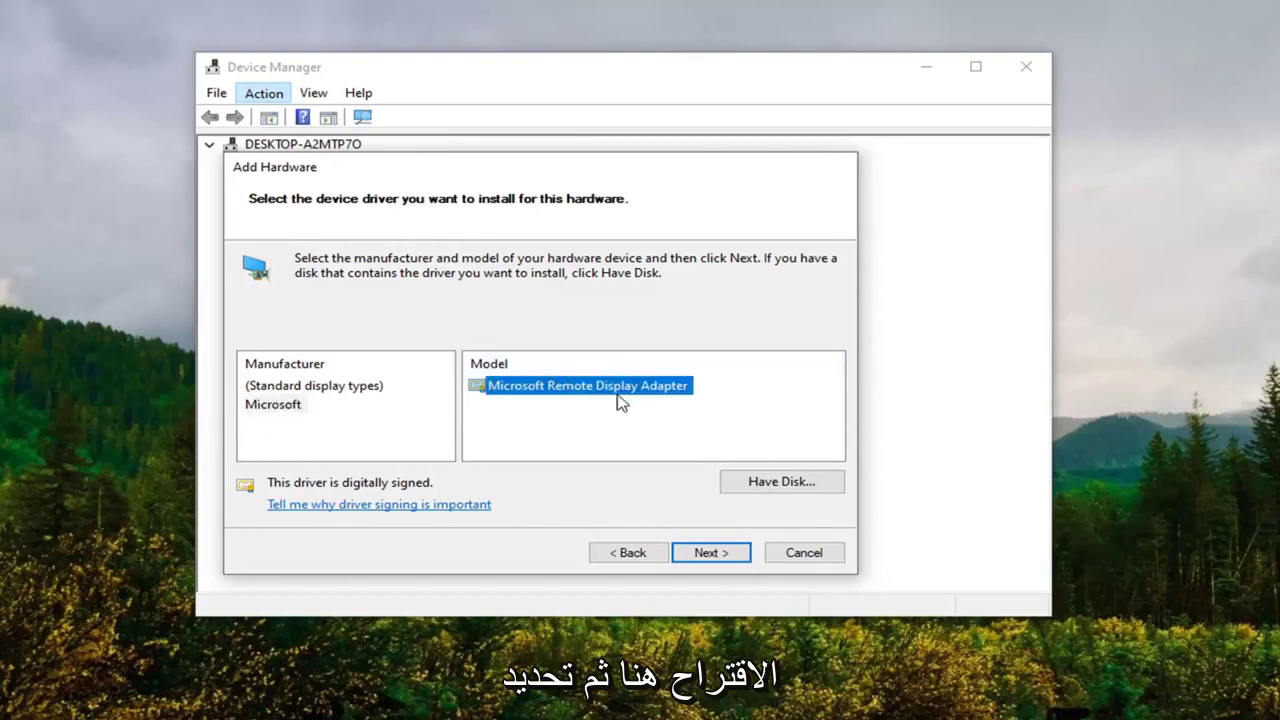
{"action": "left_click", "coordinate": [286, 404]}
{"action": "left_click", "coordinate": [616, 390]}
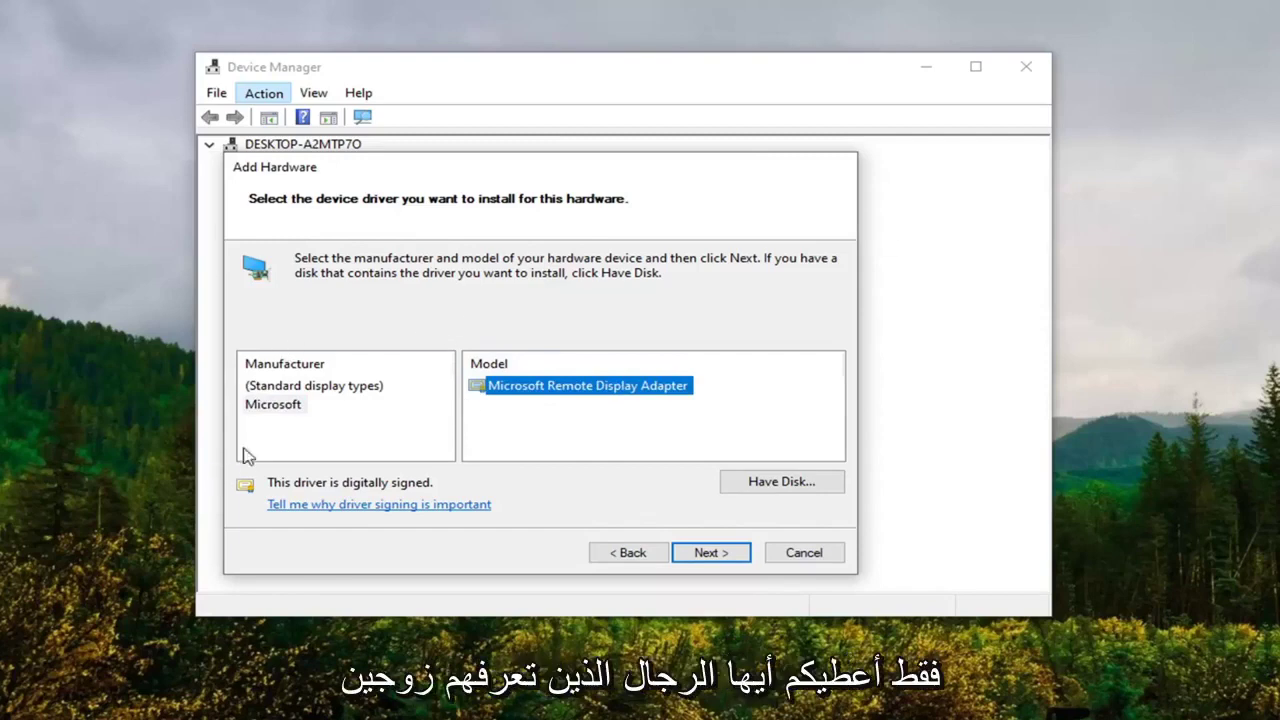
{"action": "left_click", "coordinate": [276, 404]}
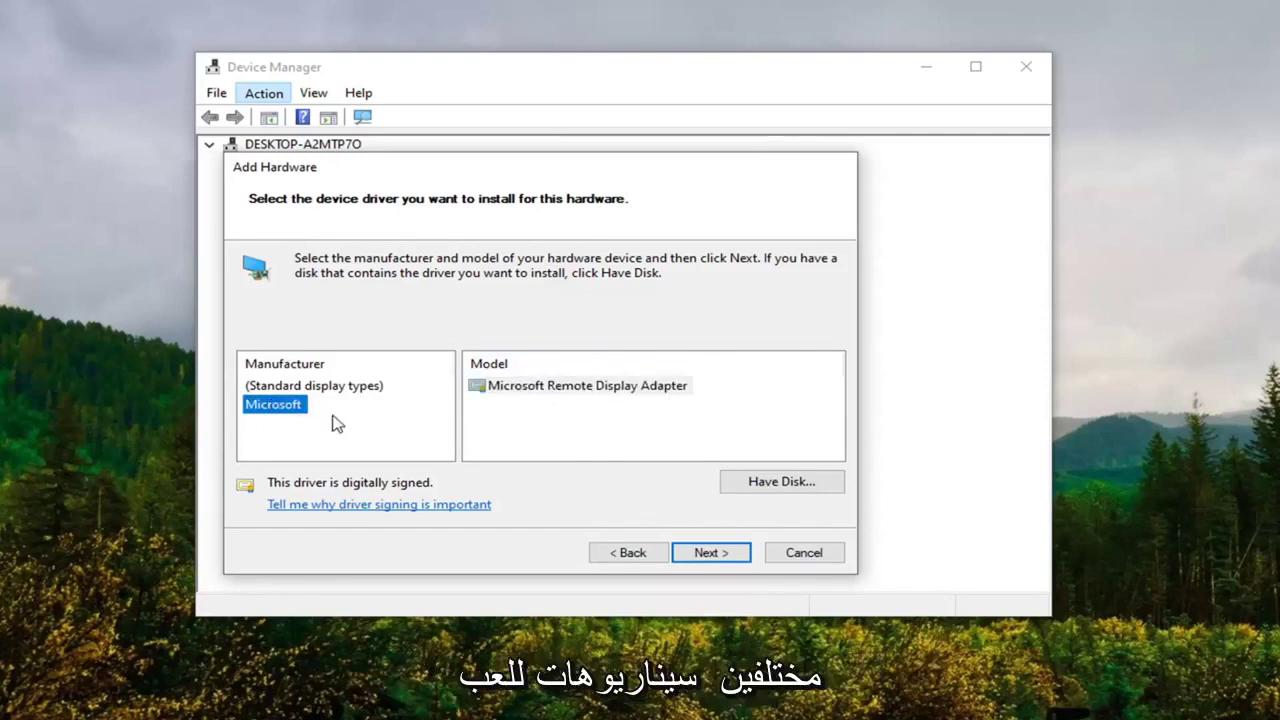
{"action": "left_click", "coordinate": [580, 390]}
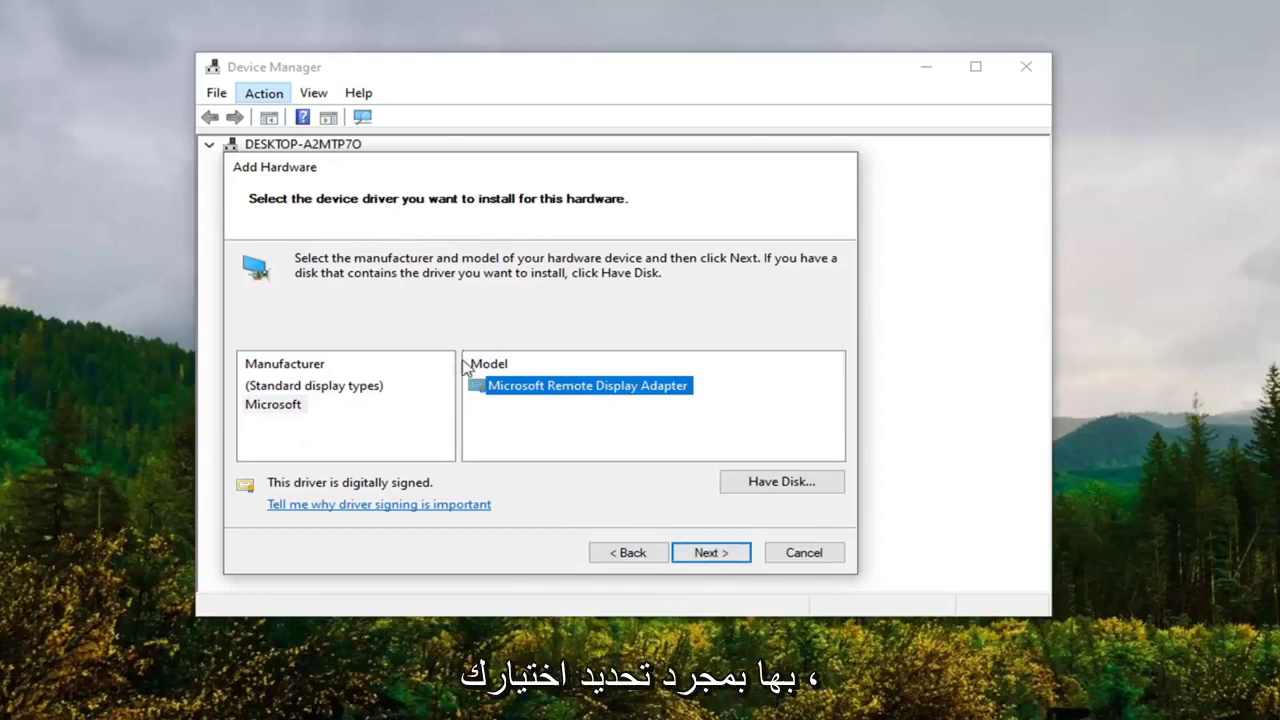
{"action": "left_click", "coordinate": [703, 554]}
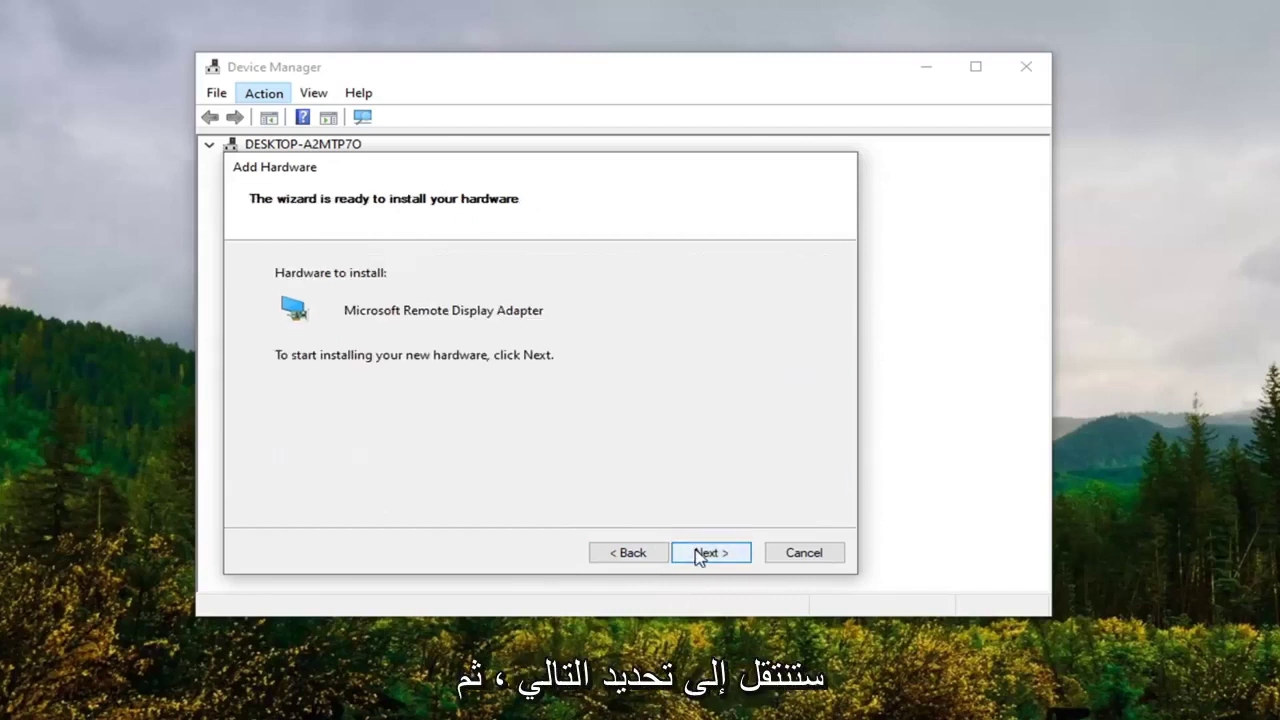
{"action": "left_click", "coordinate": [710, 553]}
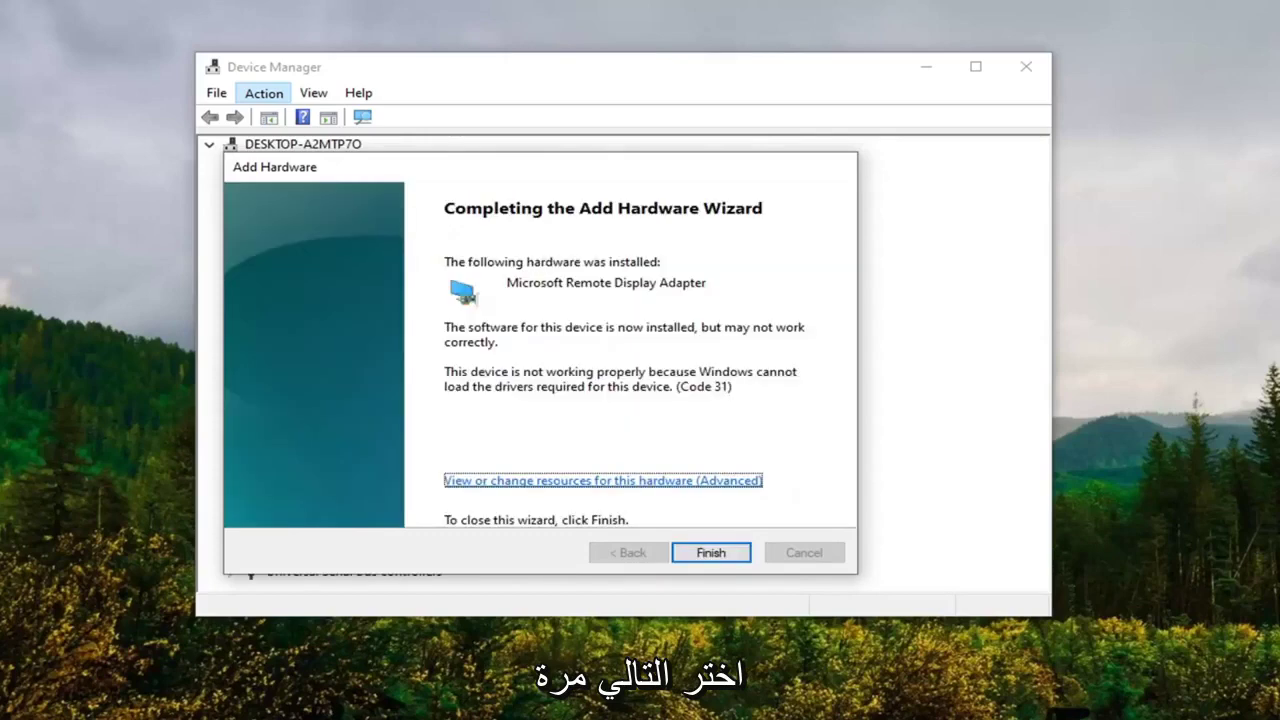
{"action": "left_click", "coordinate": [713, 556]}
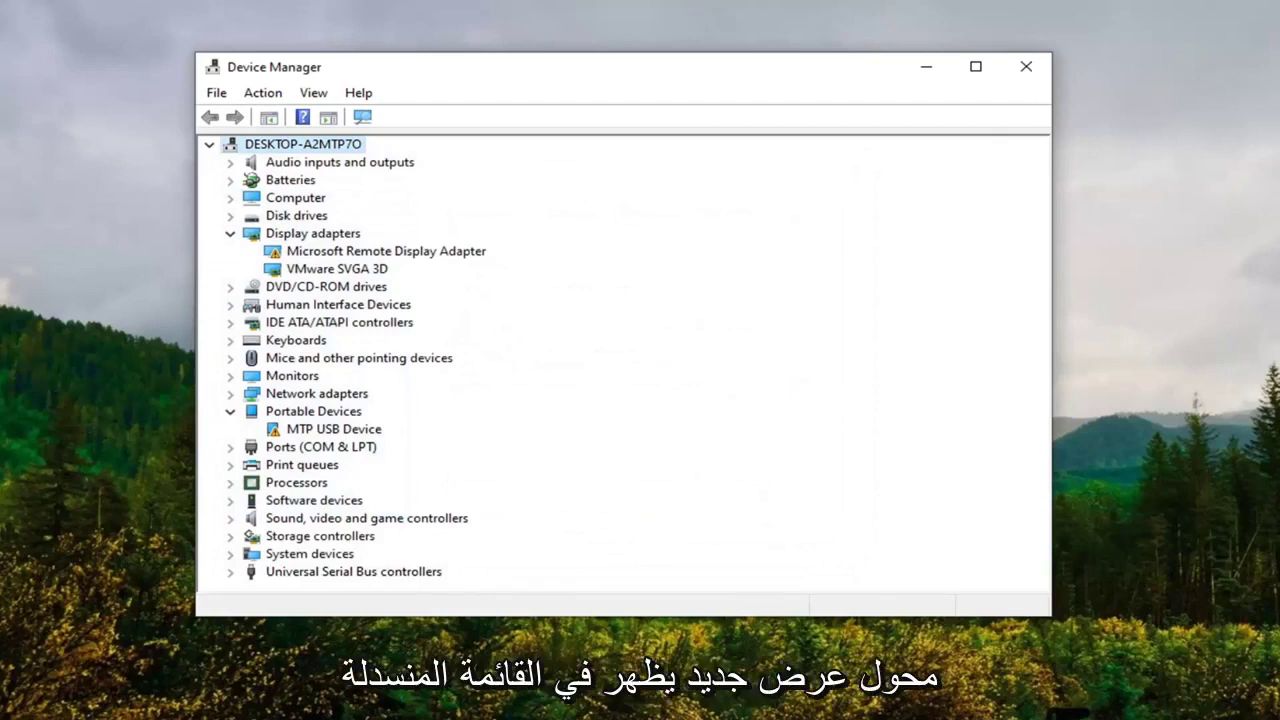
- Start a driver update for the Microsoft Remote Display Adapter and choose to pick from the available drivers on the computer
{"action": "left_click", "coordinate": [310, 252]}
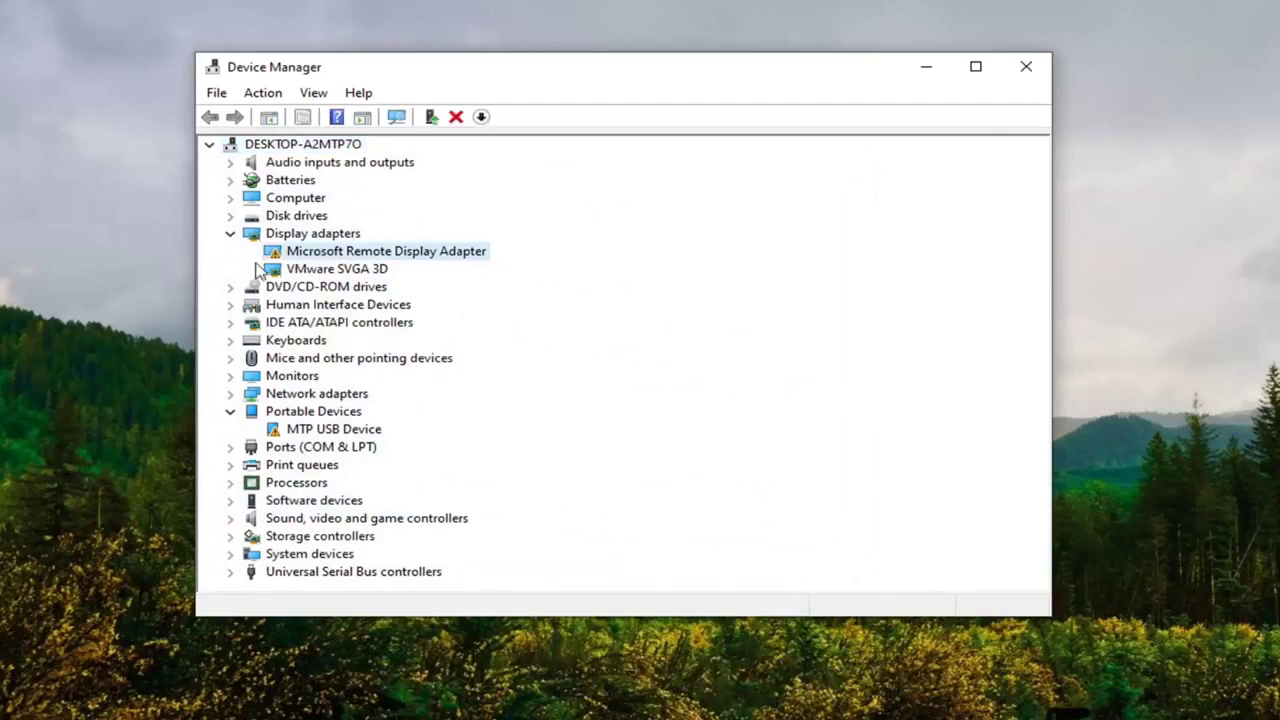
{"action": "right_click", "coordinate": [362, 254]}
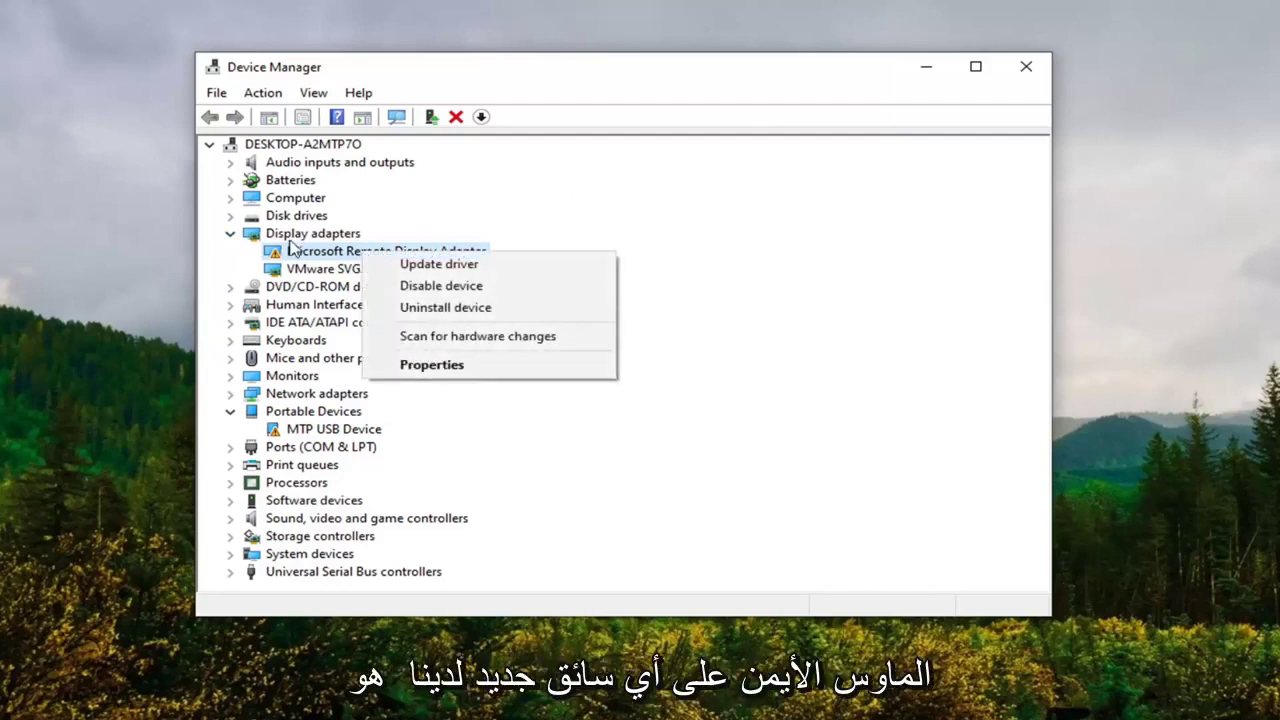
{"action": "left_click", "coordinate": [430, 263]}
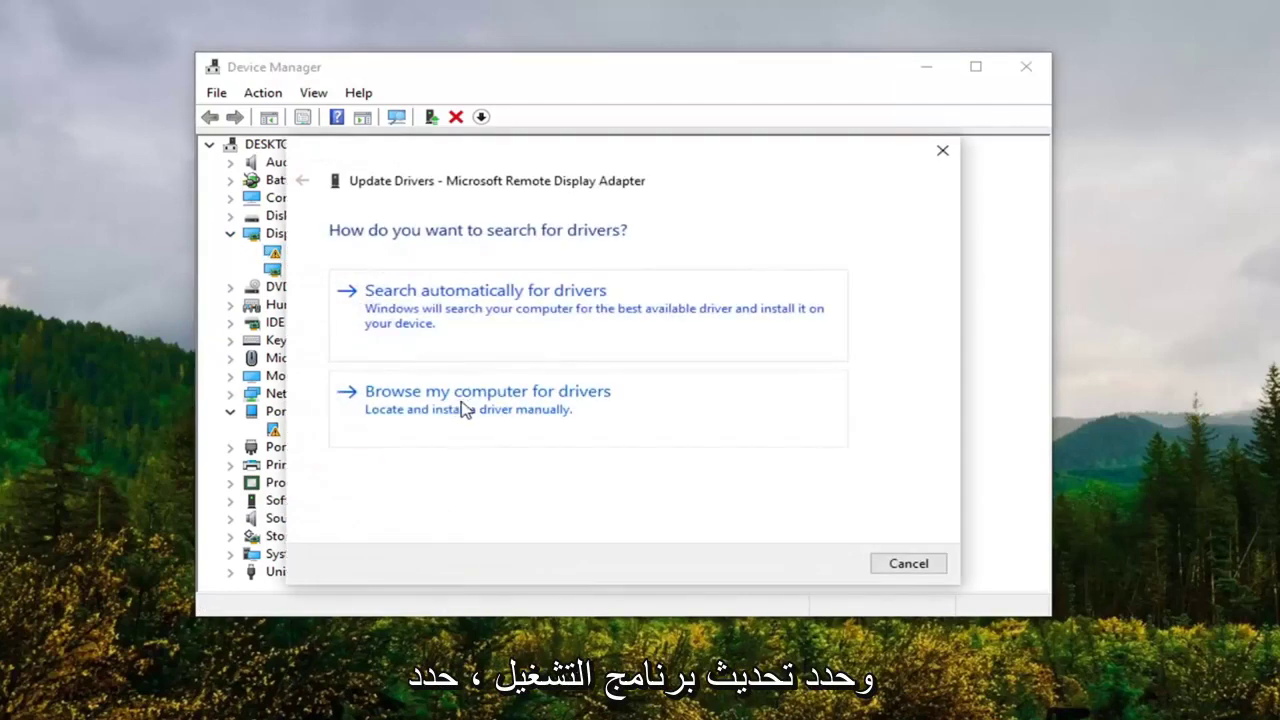
{"action": "left_click", "coordinate": [482, 413]}
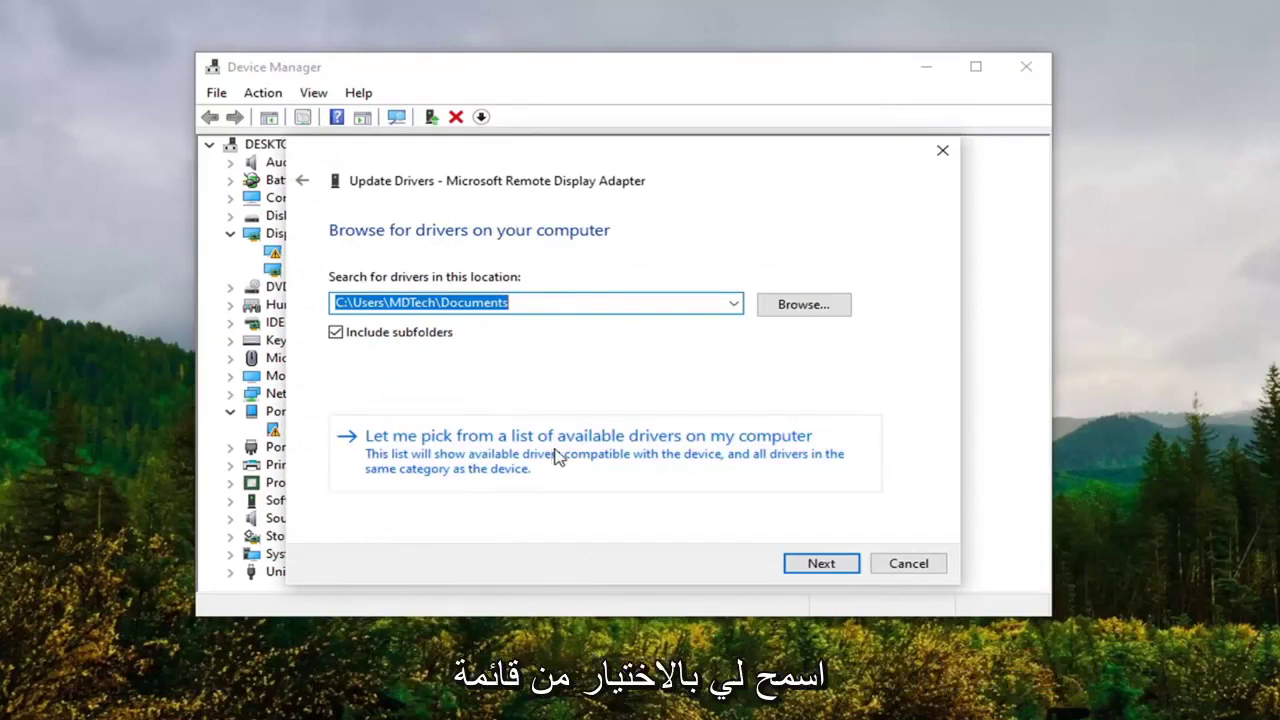
{"action": "left_click", "coordinate": [688, 457]}
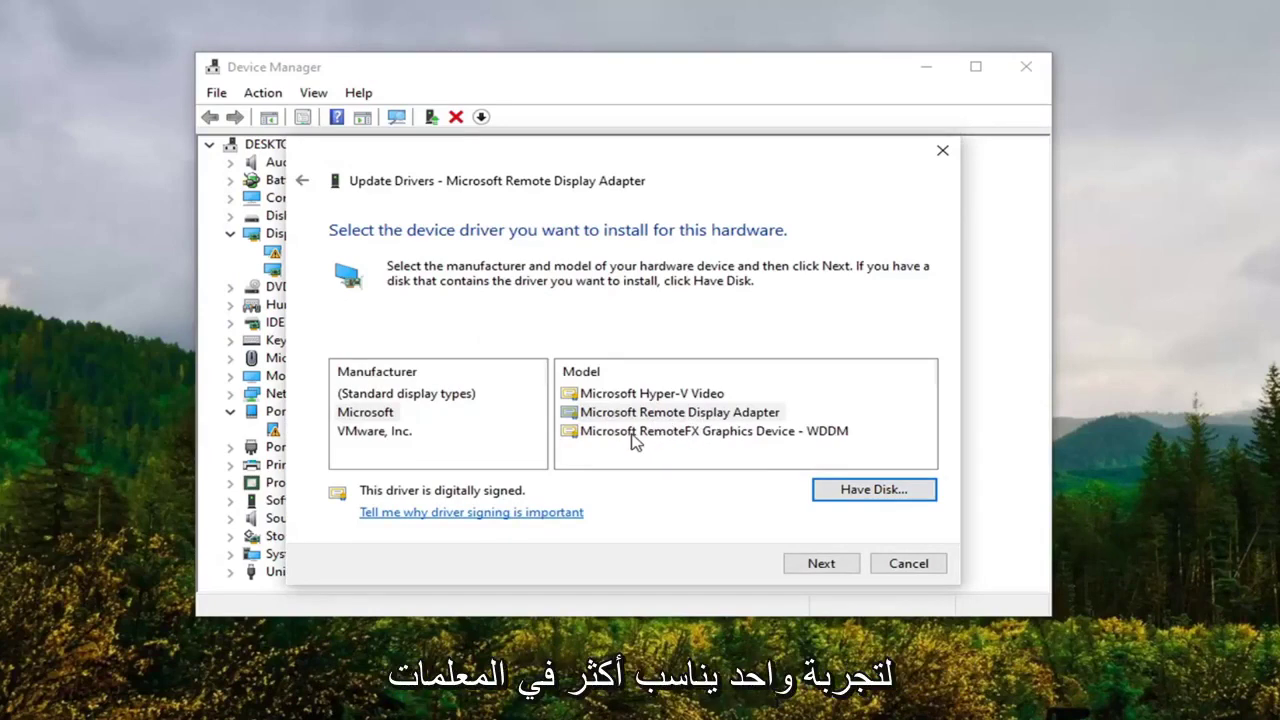
- Install the Microsoft Remote Display Adapter driver from the model list and close the update wizard
{"action": "left_click", "coordinate": [650, 413]}
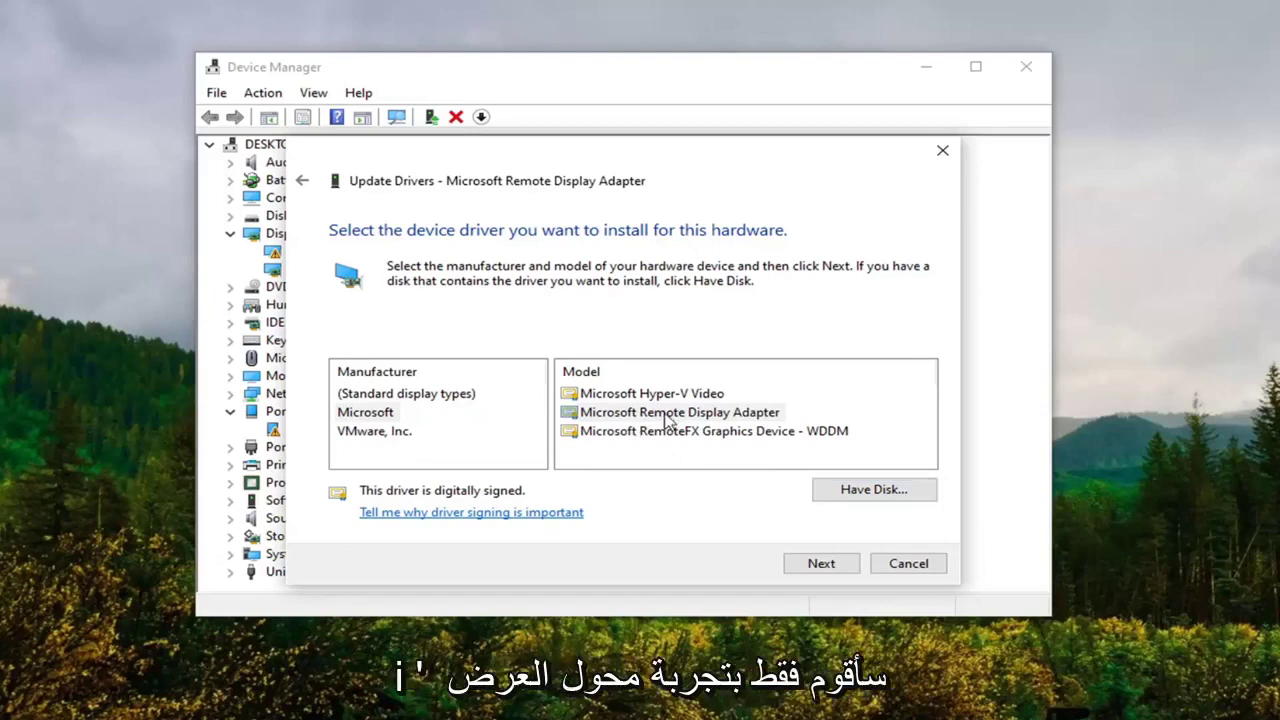
{"action": "left_click", "coordinate": [820, 563]}
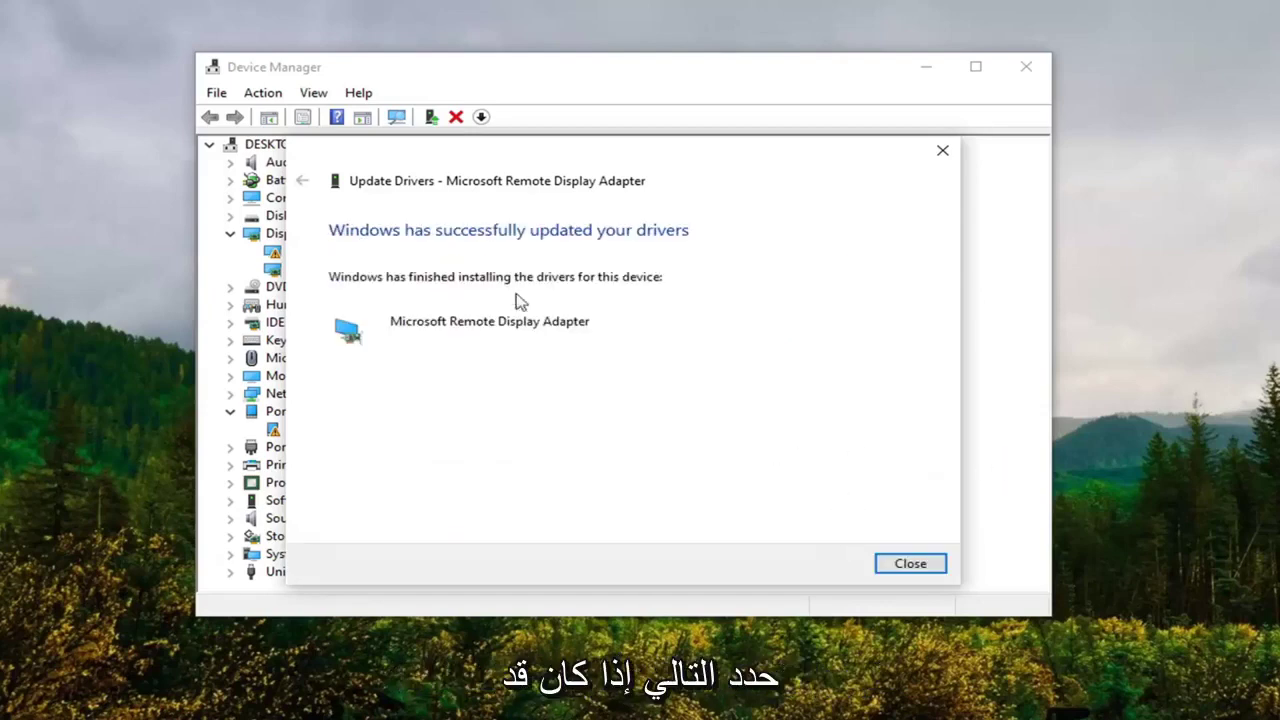
{"action": "left_click", "coordinate": [915, 563]}
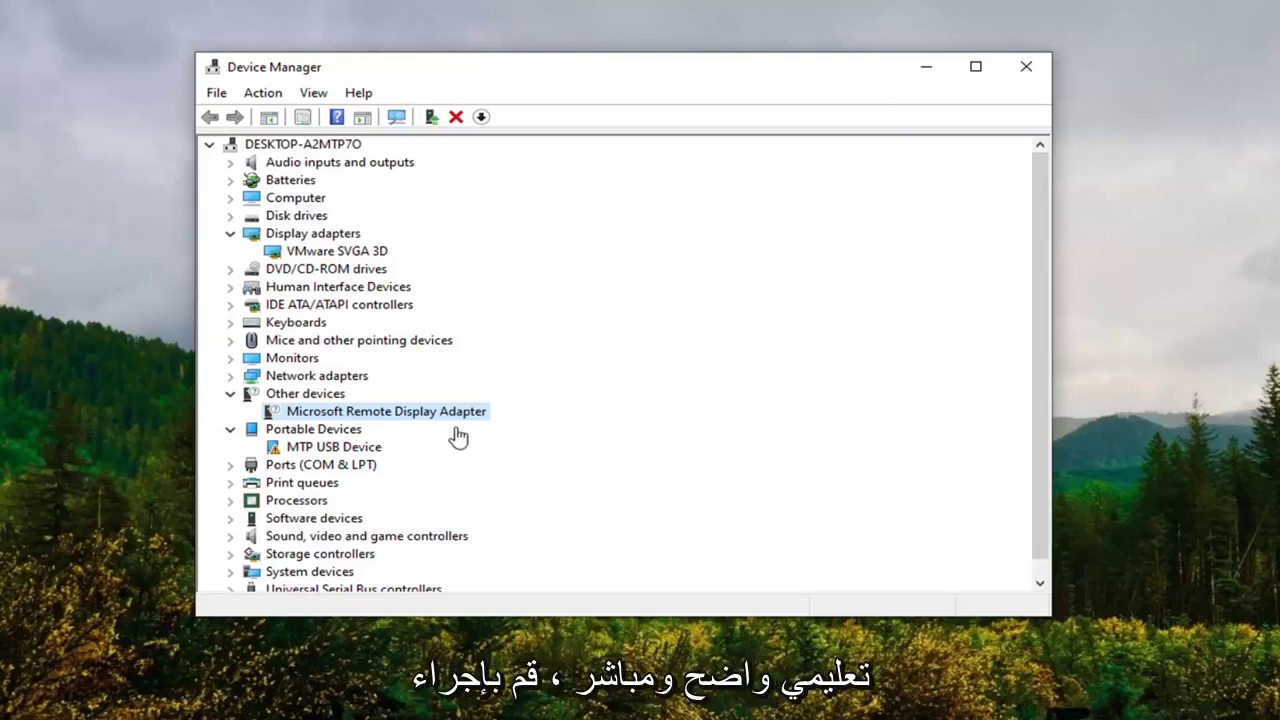
- Collapse the Portable Devices, Other devices and Display adapters categories, then close Device Manager
{"action": "left_click", "coordinate": [230, 429]}
{"action": "left_click", "coordinate": [230, 394]}
{"action": "left_click", "coordinate": [230, 233]}
{"action": "left_click", "coordinate": [268, 144]}
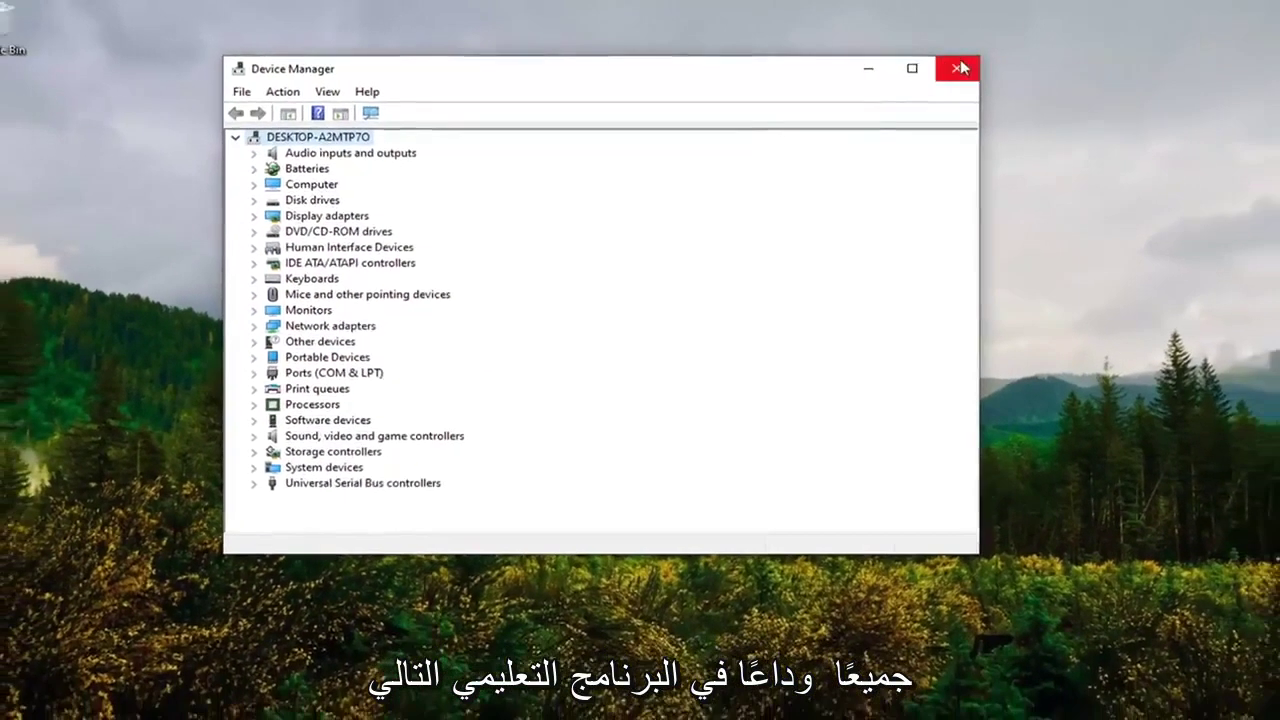
{"action": "left_click", "coordinate": [1026, 66]}
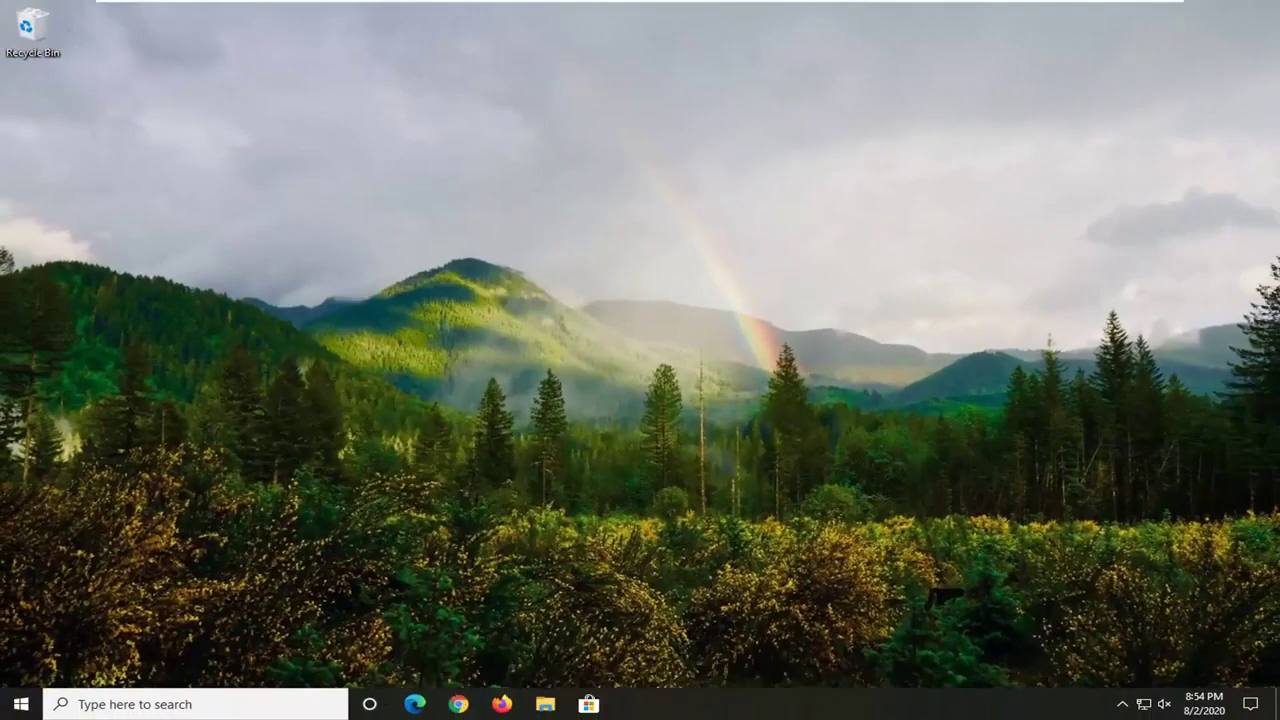